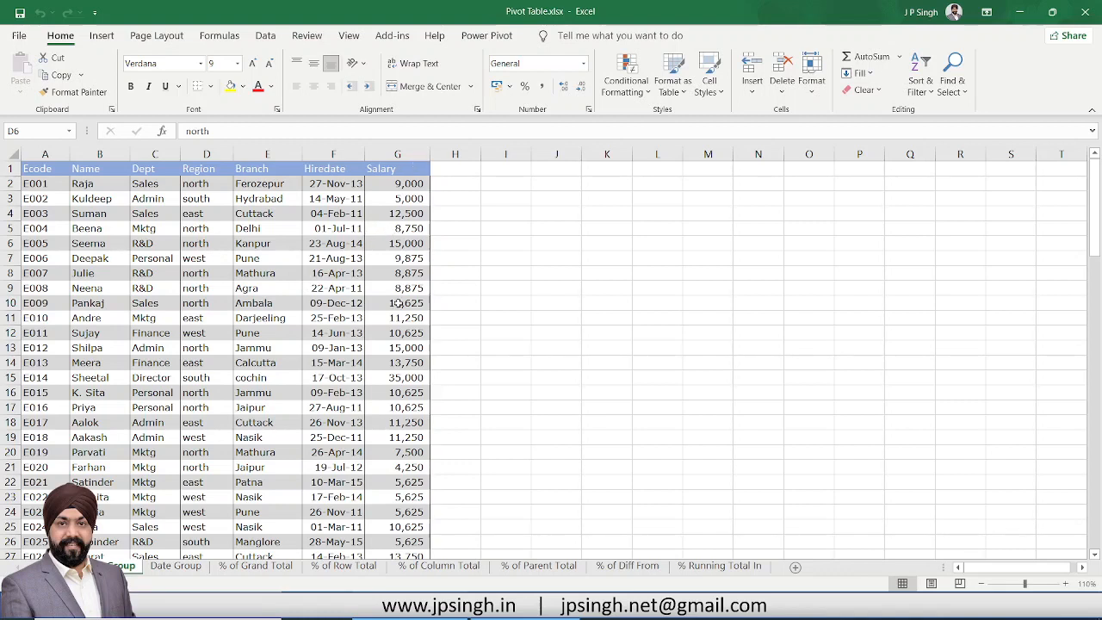
{"action": "left_click", "coordinate": [555, 212]}
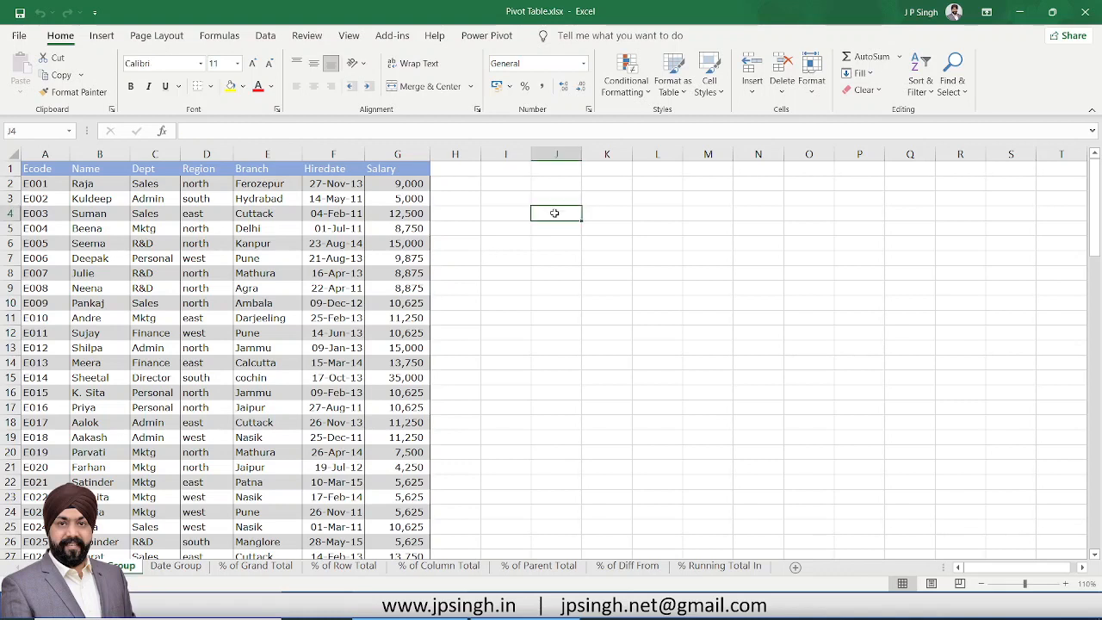
{"action": "type", "text": "'"}
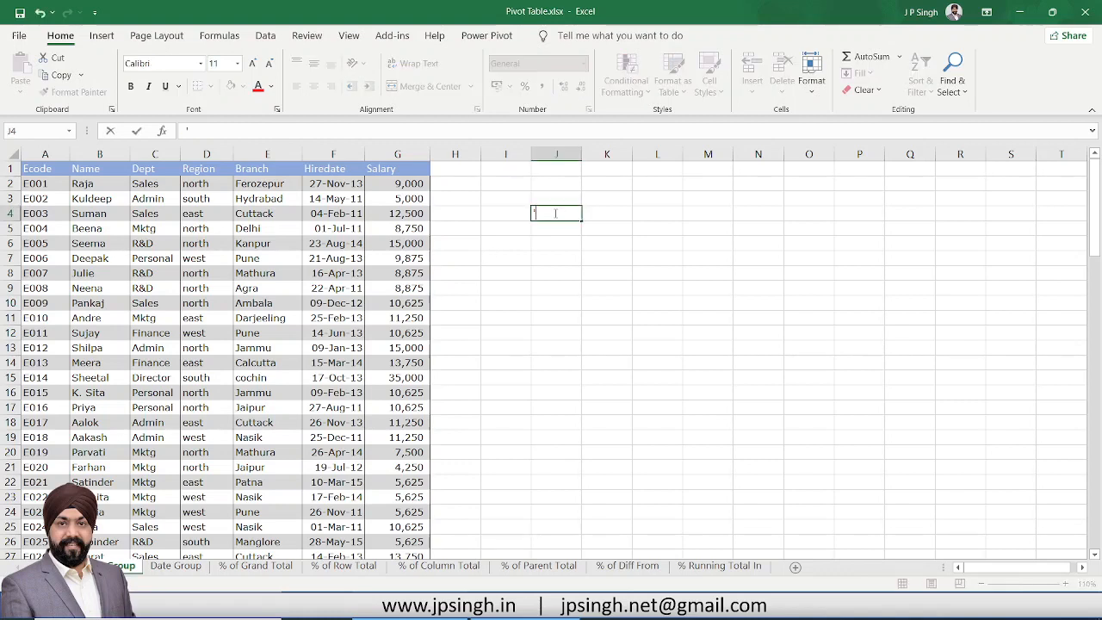
{"action": "type", "text": "1 5000"}
{"action": "key", "text": "Tab"}
{"action": "key", "text": "Down"}
{"action": "key", "text": "Left"}
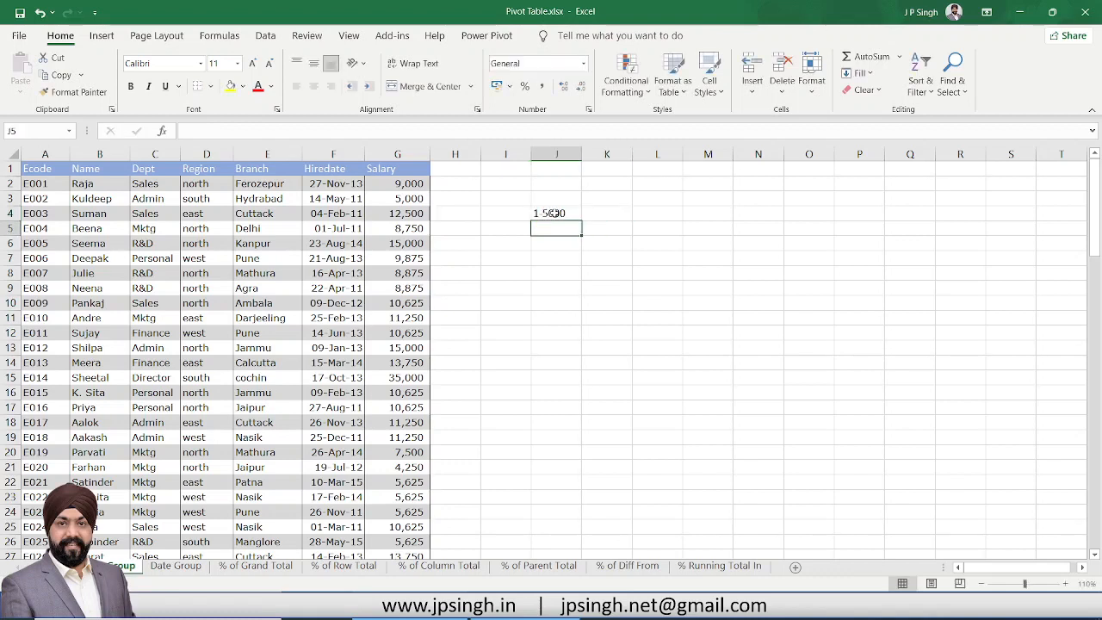
{"action": "type", "text": "'"}
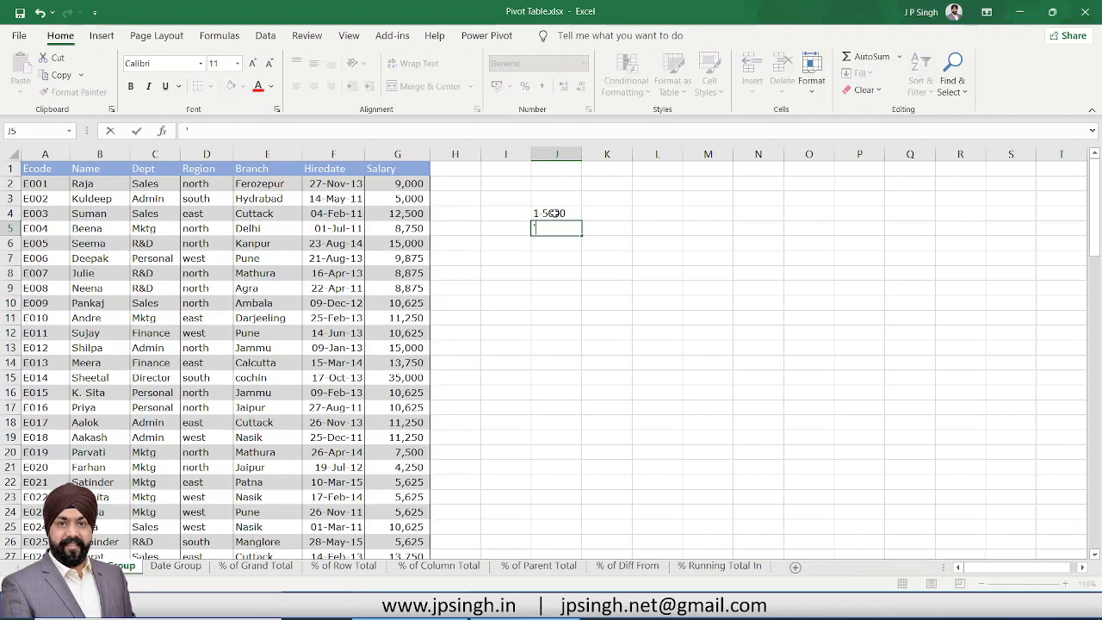
{"action": "type", "text": "5001-10000"}
{"action": "key", "text": "Return"}
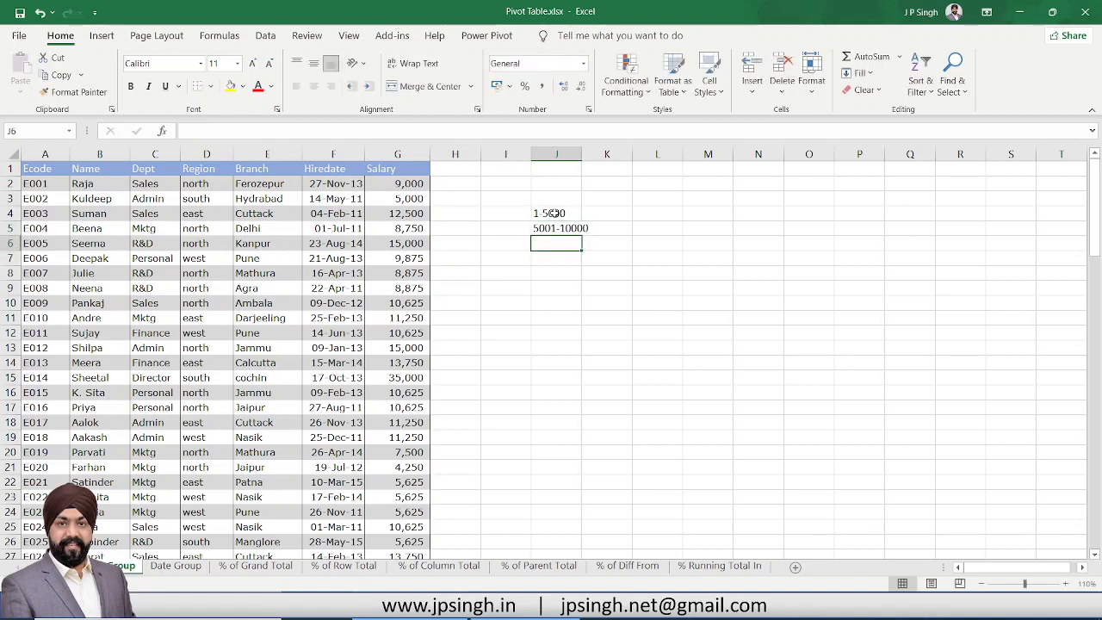
{"action": "type", "text": "'100"}
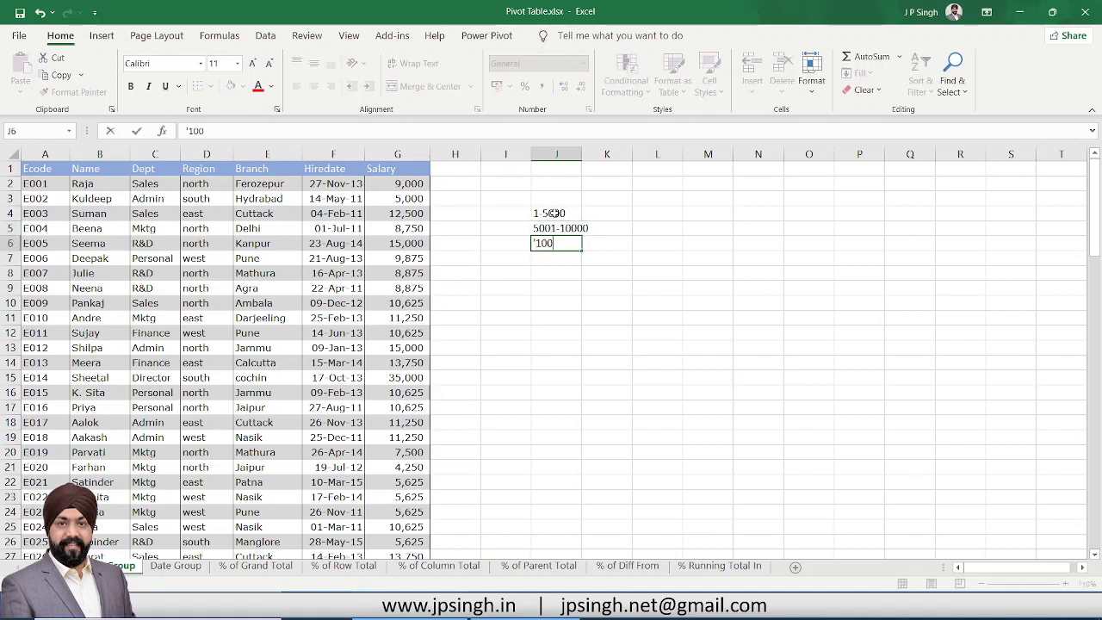
{"action": "type", "text": "01-15000"}
{"action": "key", "text": "Return"}
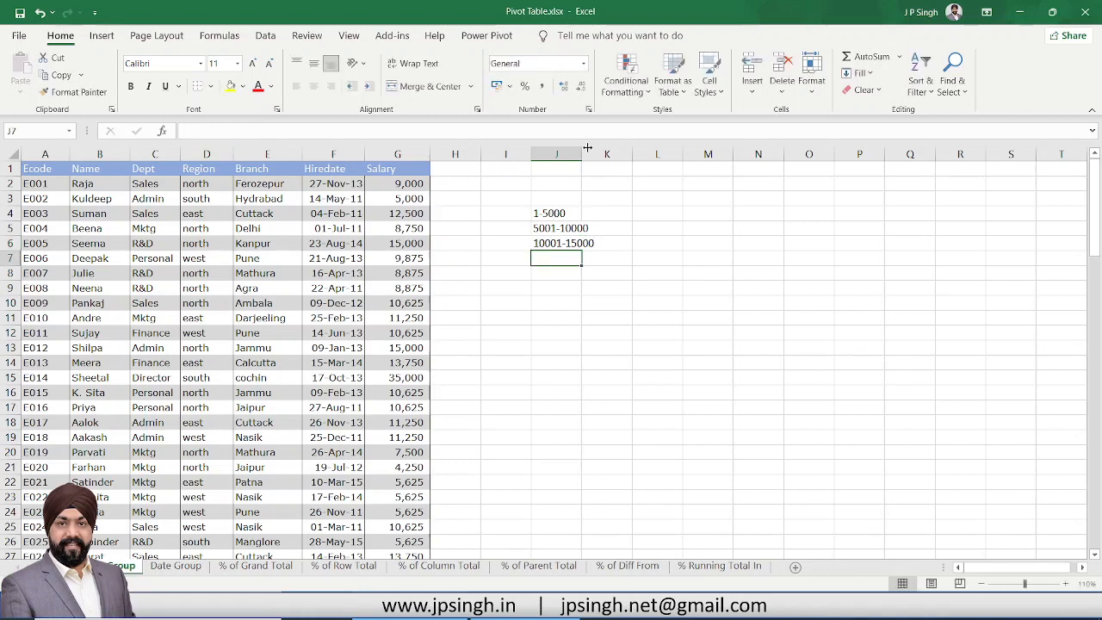
{"action": "double_click", "coordinate": [580, 156]}
Enter the sample counts 23, 2 and 45 beside the salary bands in K4:K6
{"action": "left_click", "coordinate": [629, 210]}
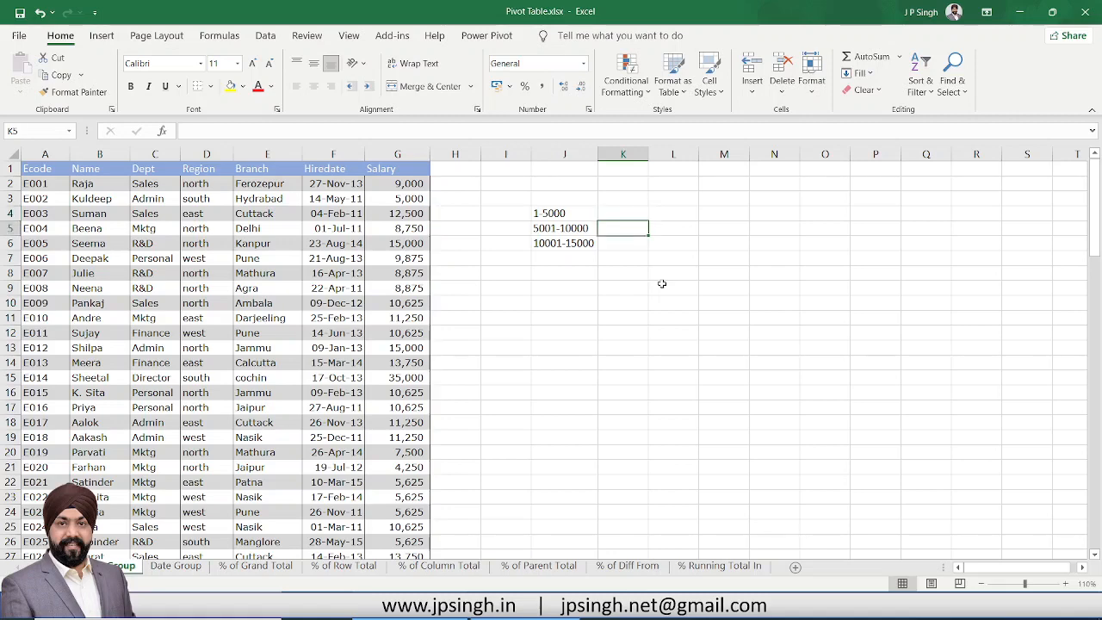
{"action": "key", "text": "Page_Down"}
{"action": "key", "text": "Page_Up"}
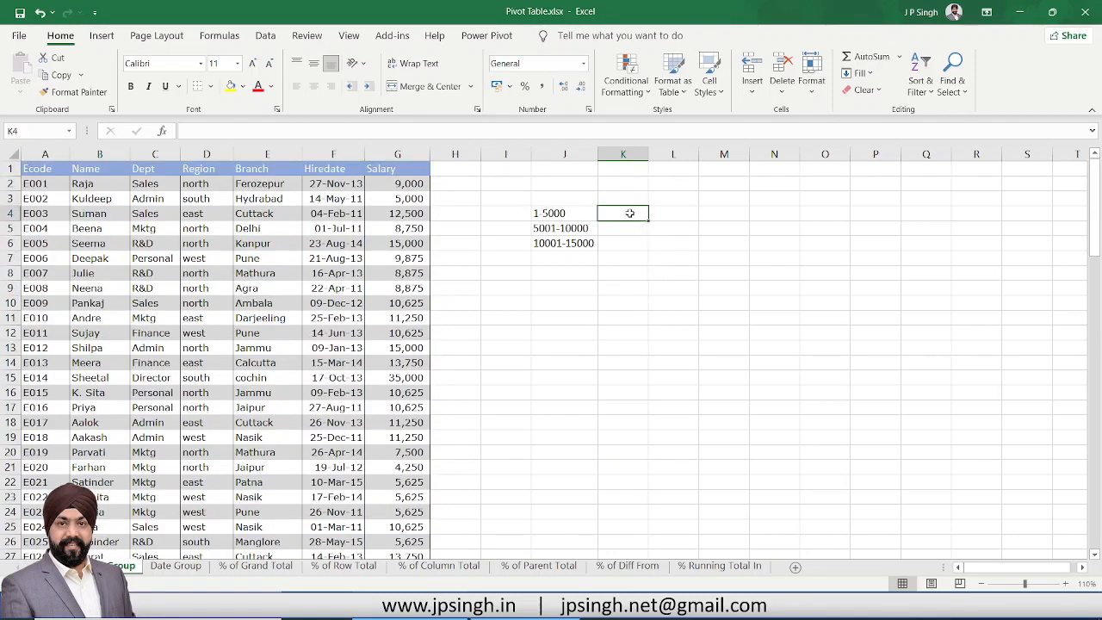
{"action": "type", "text": "23"}
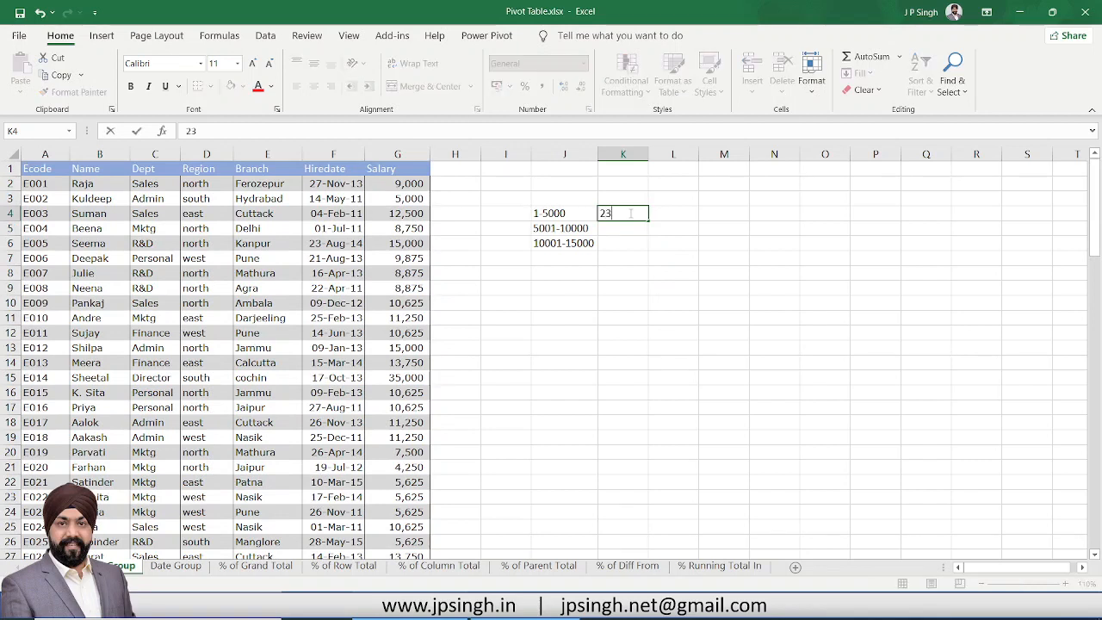
{"action": "key", "text": "Return"}
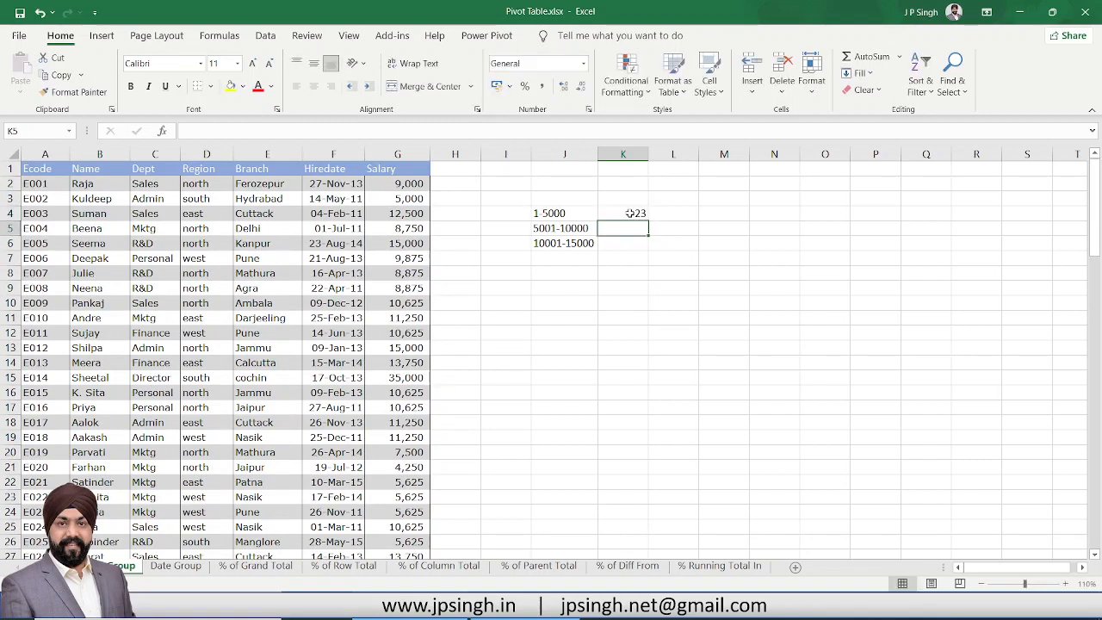
{"action": "type", "text": "2"}
{"action": "key", "text": "Return"}
{"action": "type", "text": "45"}
{"action": "key", "text": "Return"}
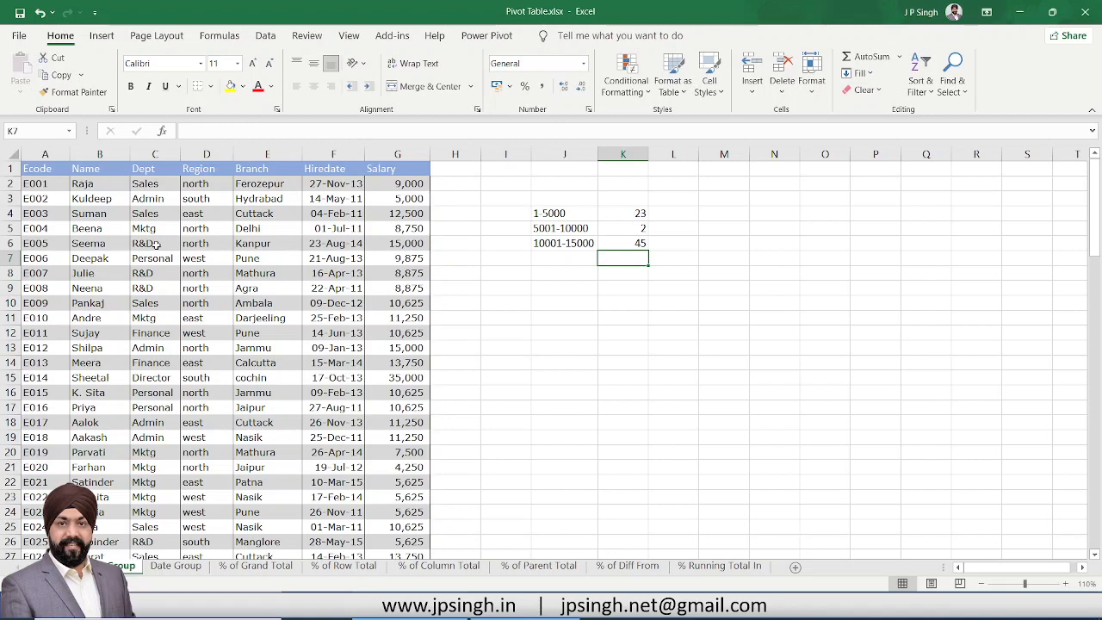
Create a PivotTable from the employee data range A1:G101 on a new worksheet
{"action": "left_click", "coordinate": [183, 217]}
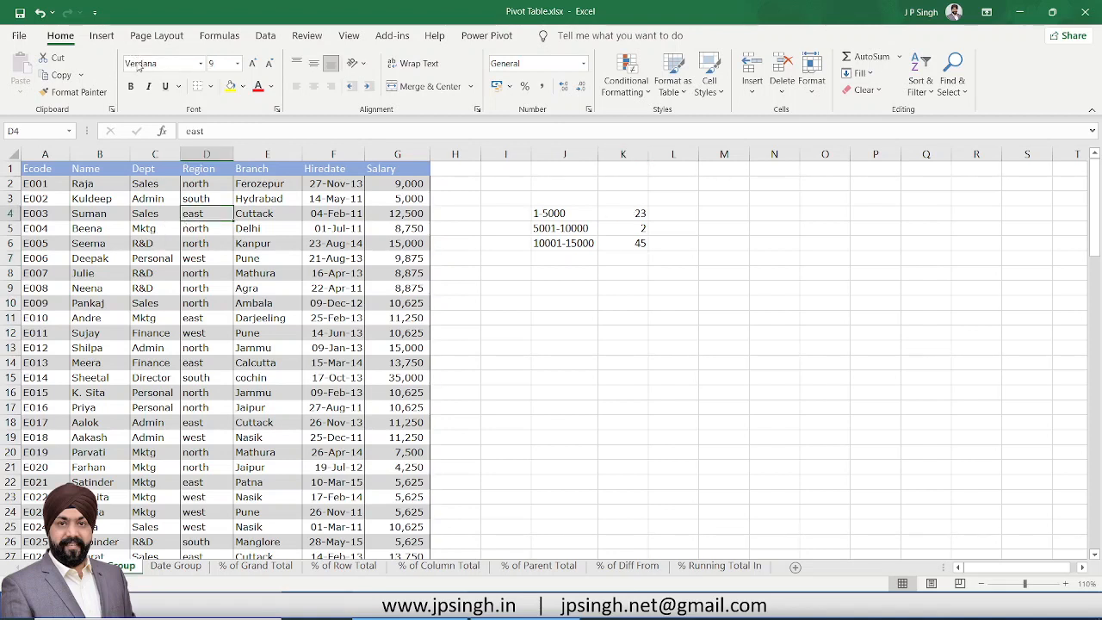
{"action": "left_click", "coordinate": [101, 35]}
{"action": "left_click", "coordinate": [26, 69]}
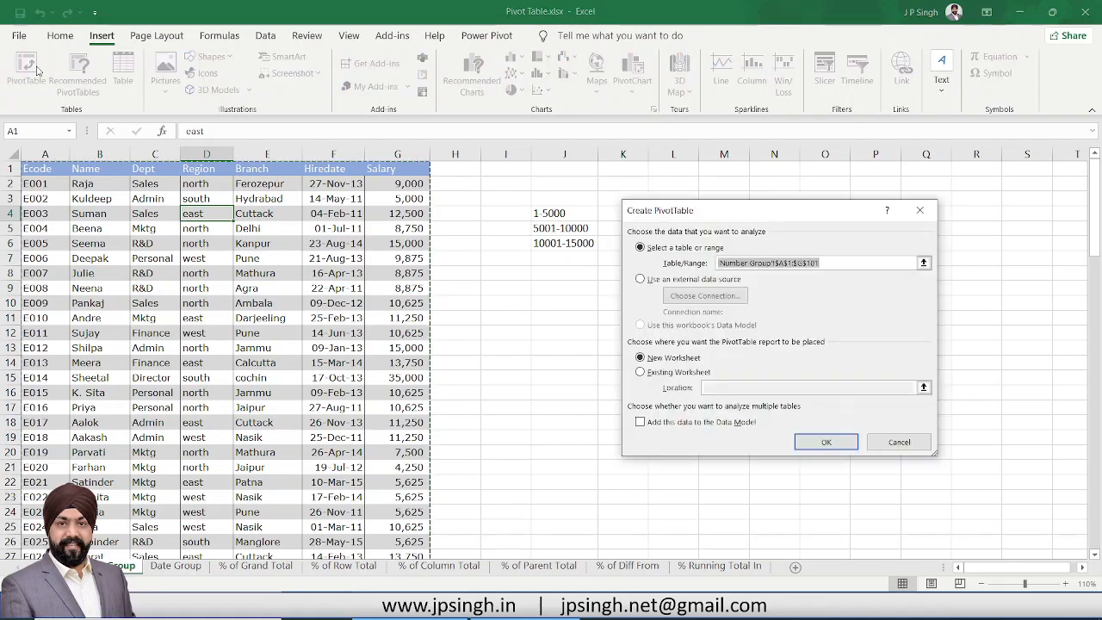
{"action": "left_click", "coordinate": [824, 442]}
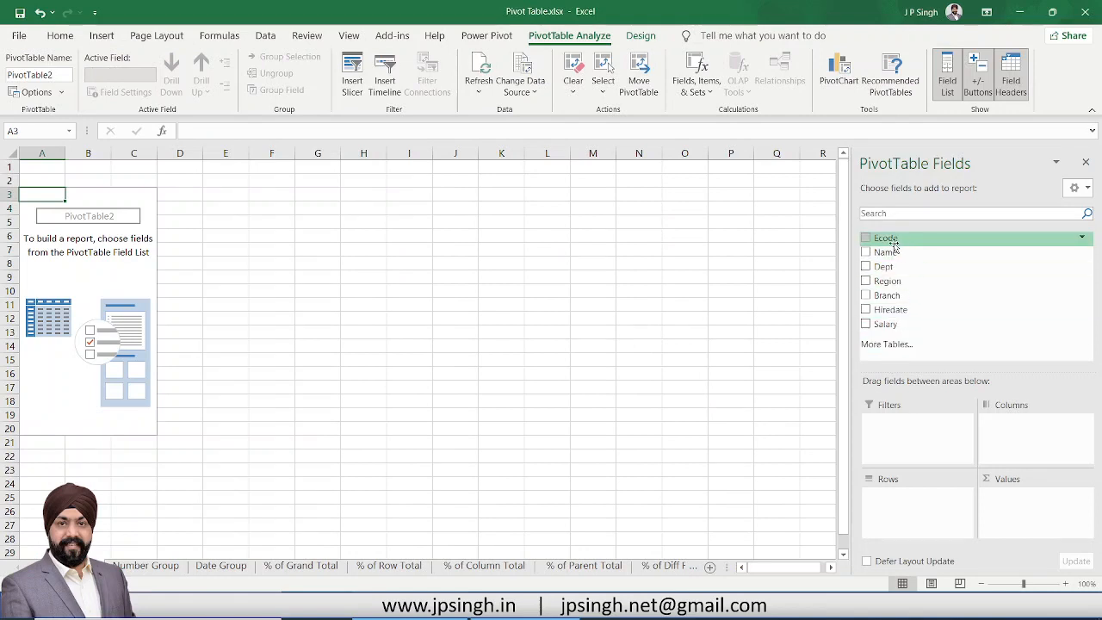
Build the PivotTable with Salary as the row field and the count of Ecode as the values
{"action": "left_click_drag", "start_coordinate": [893, 241], "coordinate": [1027, 516]}
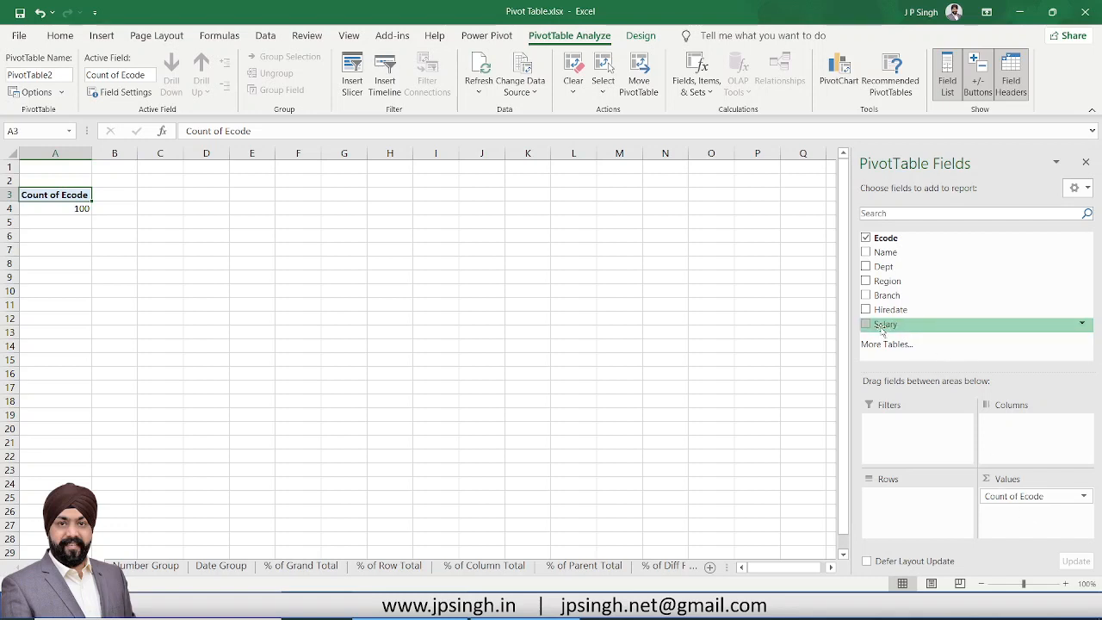
{"action": "left_click_drag", "start_coordinate": [882, 331], "coordinate": [895, 514]}
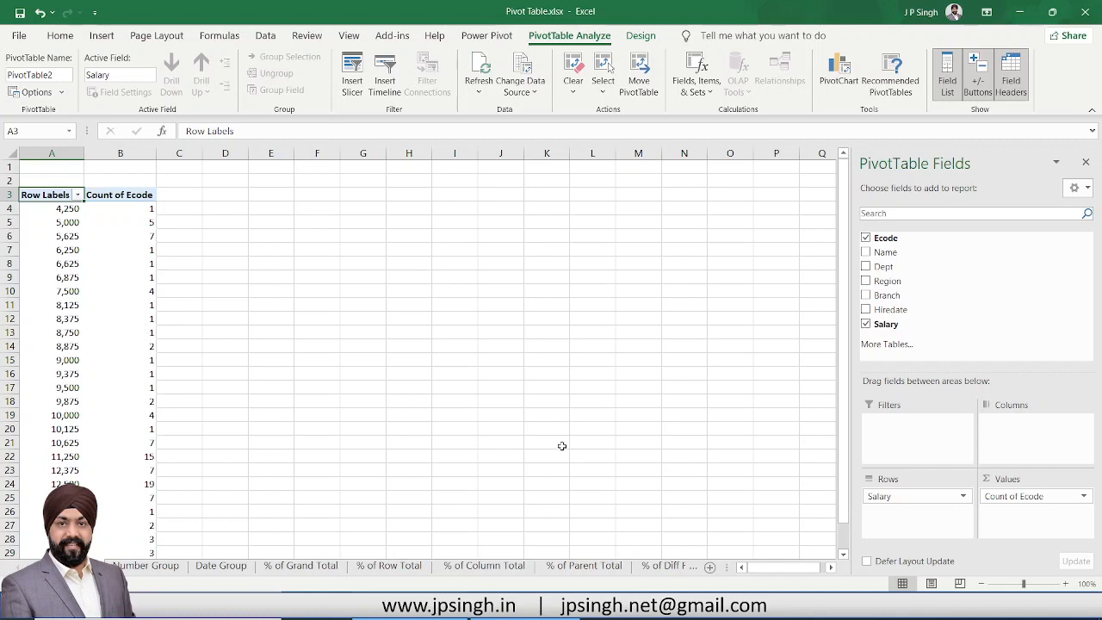
{"action": "scroll", "coordinate": [117, 263], "scroll_direction": "down", "scroll_amount": 3}
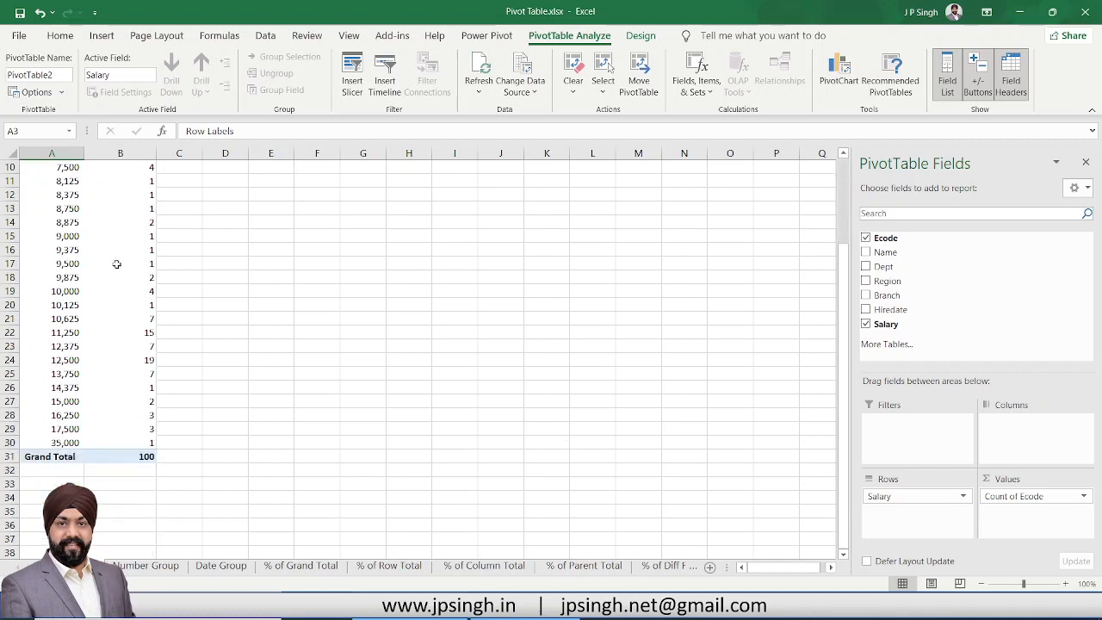
{"action": "scroll", "coordinate": [117, 264], "scroll_direction": "up", "scroll_amount": 3}
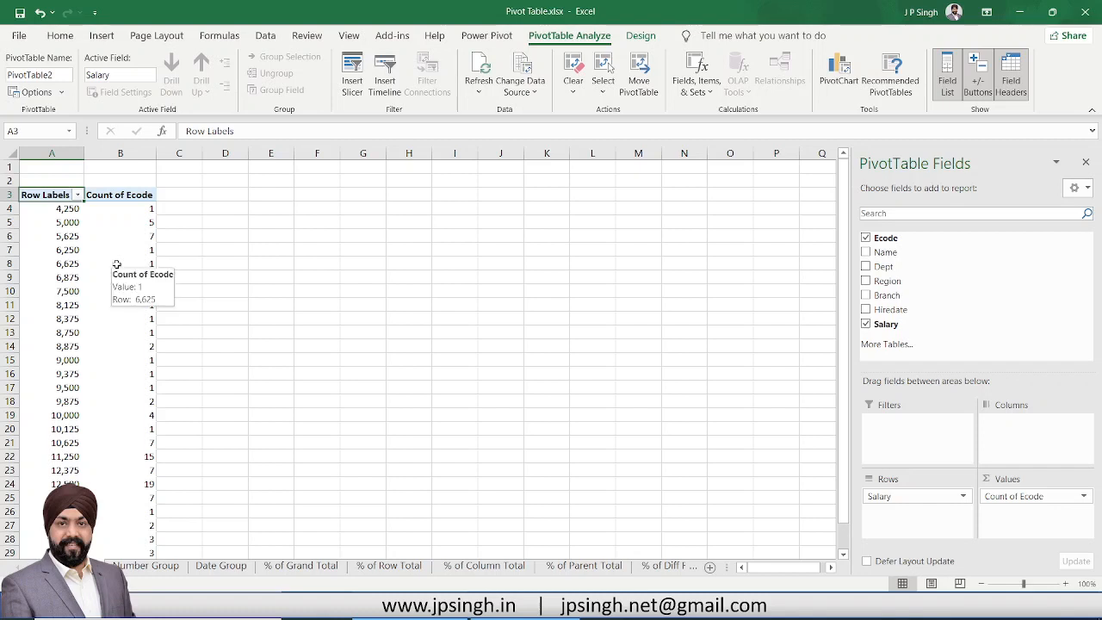
Group the Salary row labels starting at 1 in intervals of 5000
{"action": "left_click", "coordinate": [68, 251]}
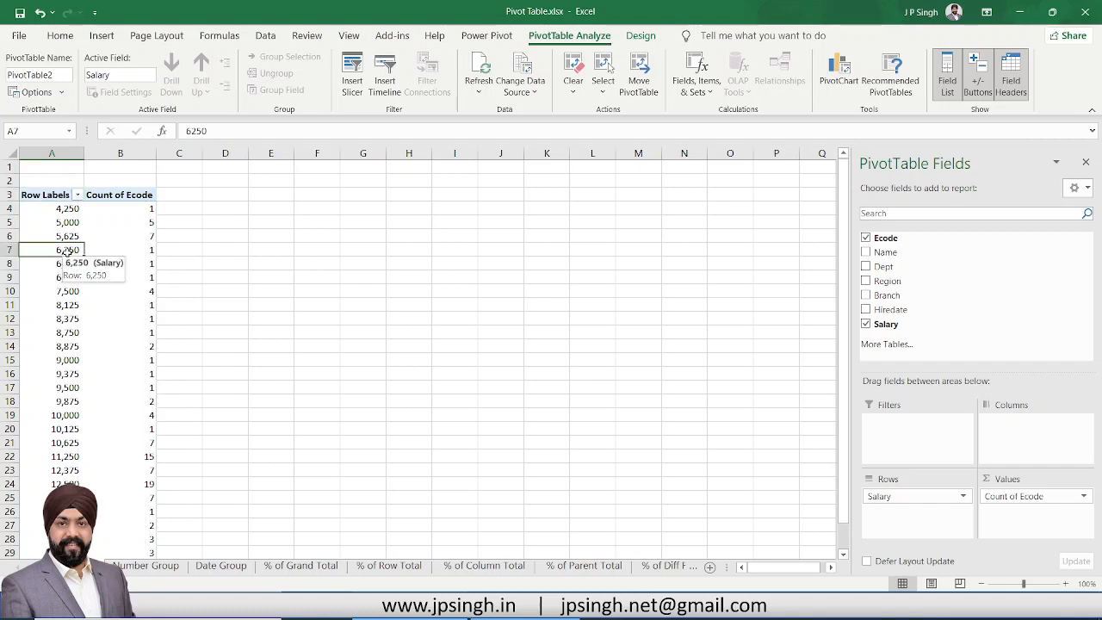
{"action": "right_click", "coordinate": [68, 250]}
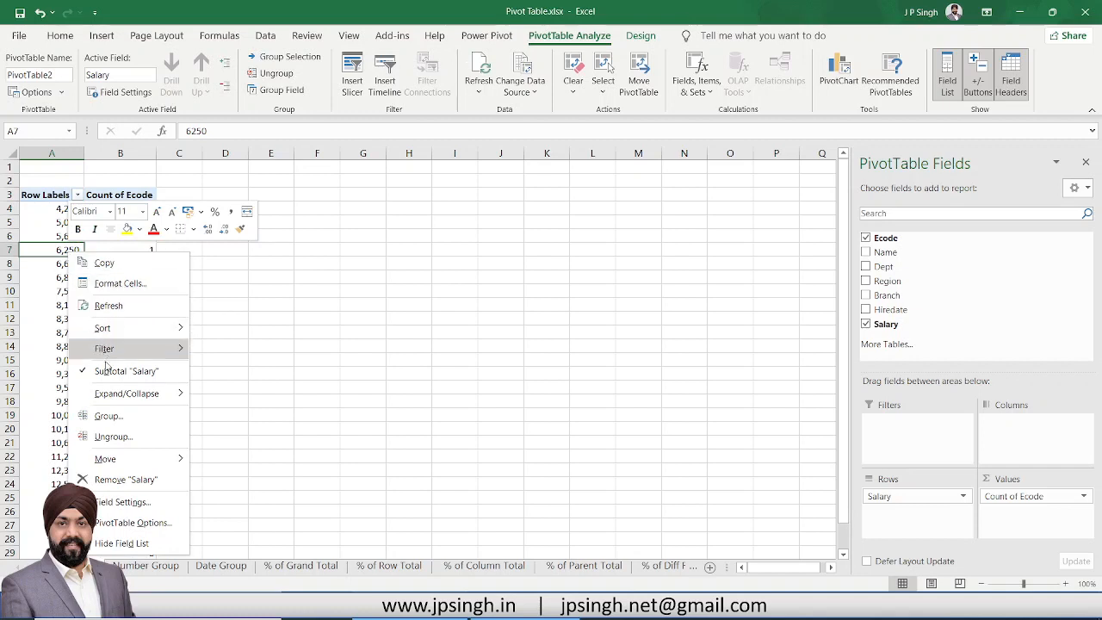
{"action": "left_click", "coordinate": [119, 419]}
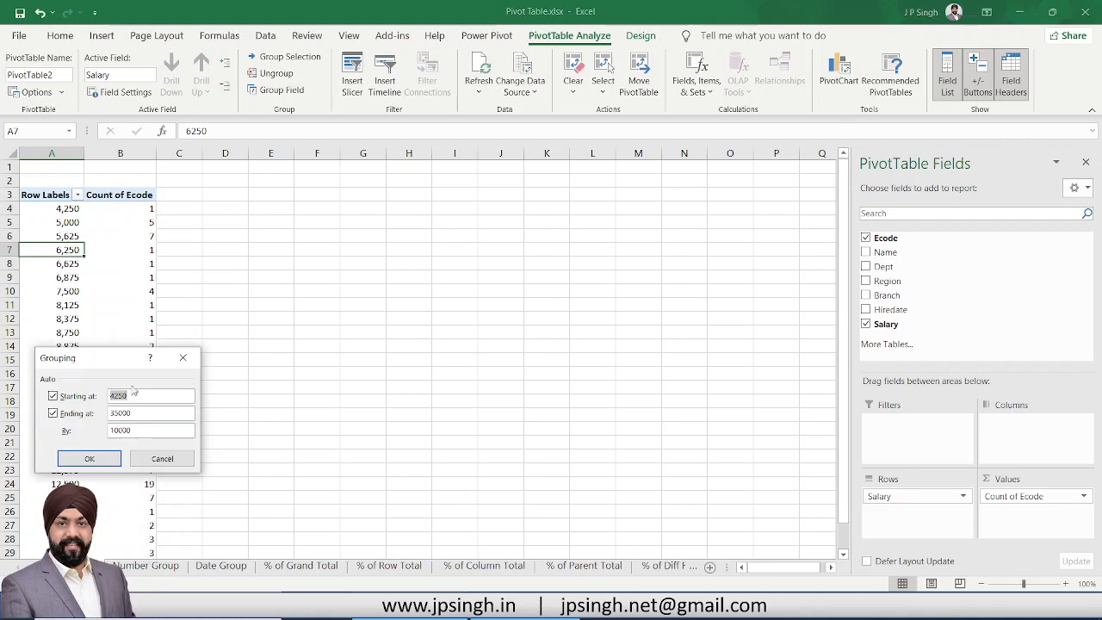
{"action": "left_click_drag", "start_coordinate": [122, 361], "coordinate": [213, 244]}
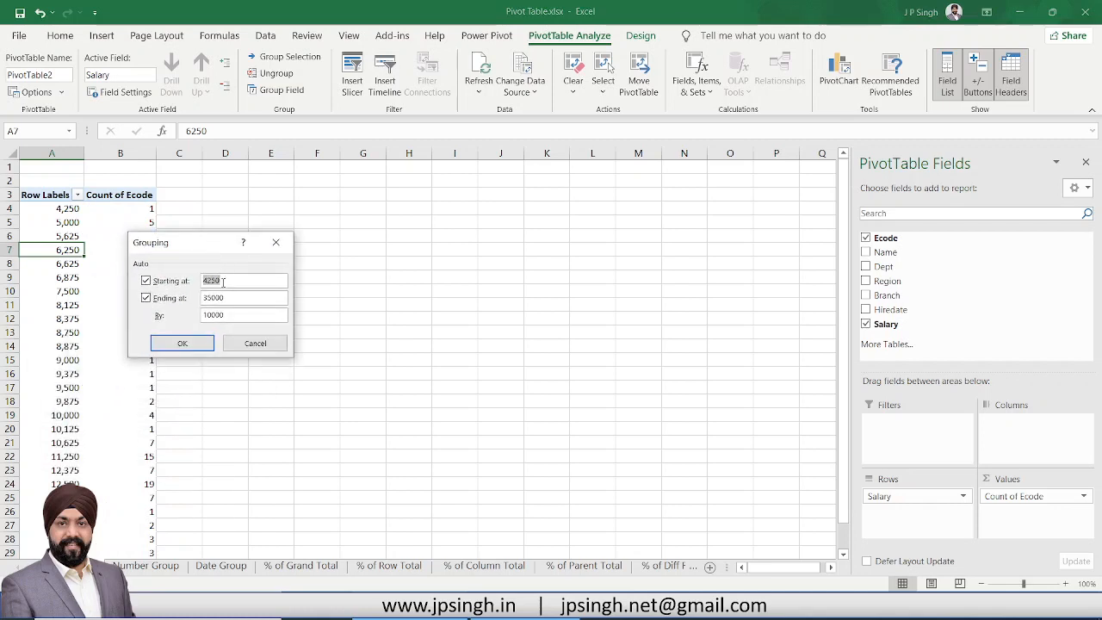
{"action": "left_click", "coordinate": [225, 281]}
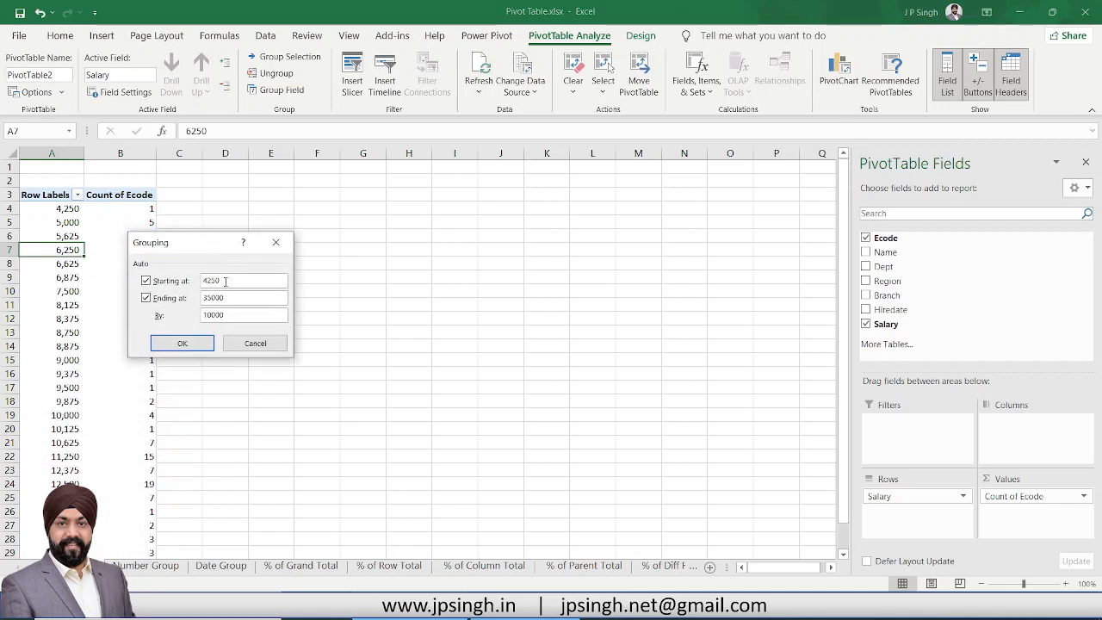
{"action": "left_click", "coordinate": [231, 300]}
{"action": "left_click_drag", "start_coordinate": [224, 315], "coordinate": [198, 280]}
{"action": "type", "text": "1"}
{"action": "left_click", "coordinate": [226, 298]}
{"action": "left_click_drag", "start_coordinate": [232, 317], "coordinate": [193, 319]}
{"action": "type", "text": "5000"}
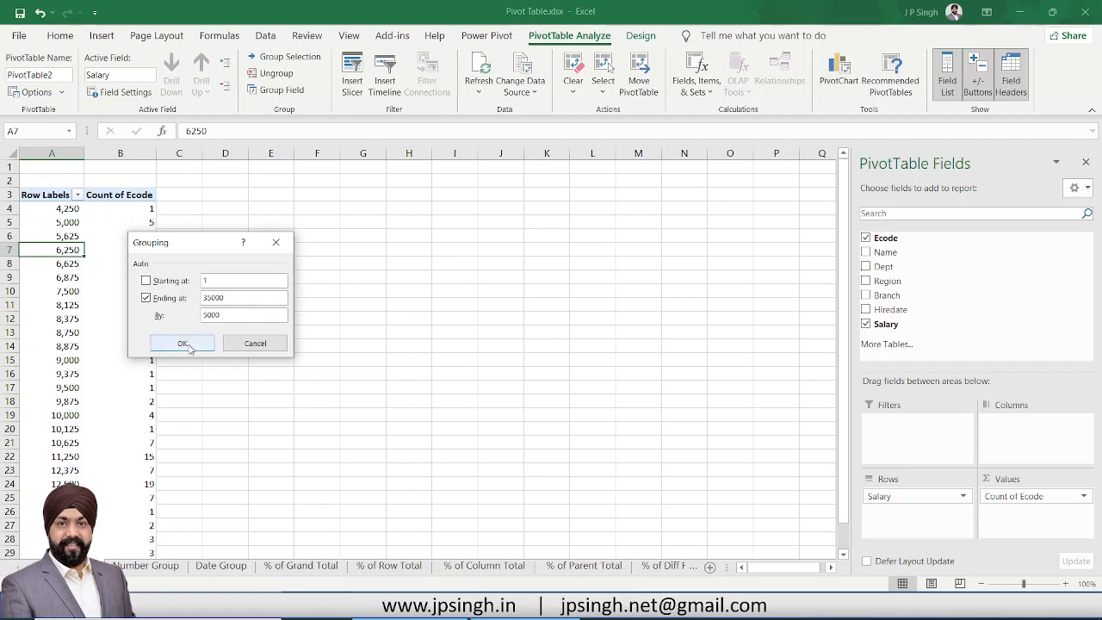
{"action": "left_click", "coordinate": [184, 343]}
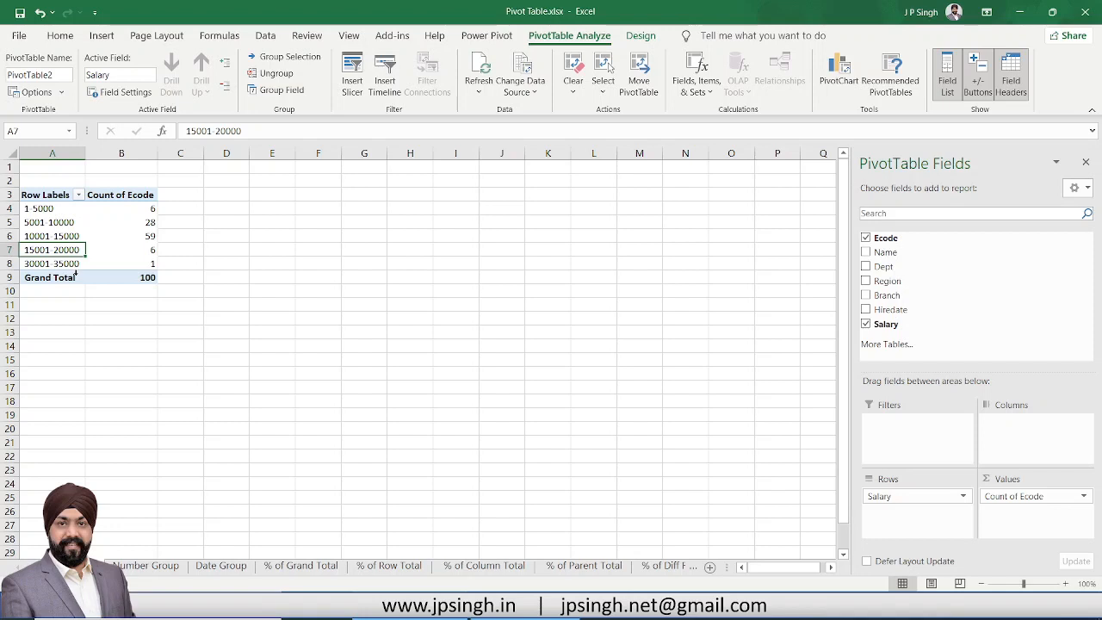
Set the Salary field's layout to show items with no data
{"action": "right_click", "coordinate": [54, 254]}
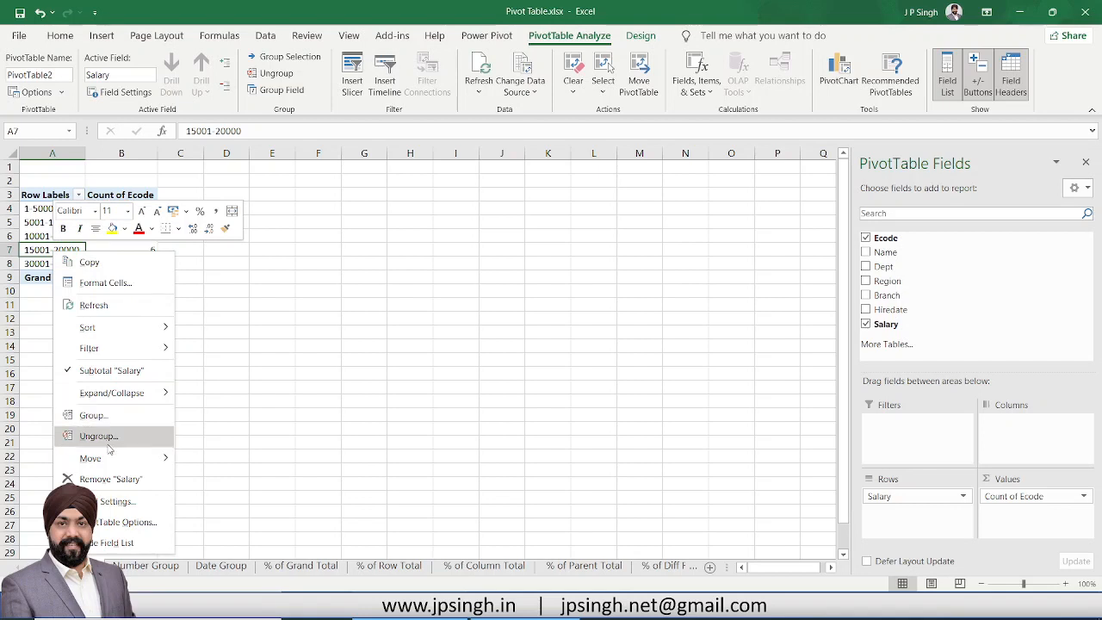
{"action": "left_click", "coordinate": [122, 502]}
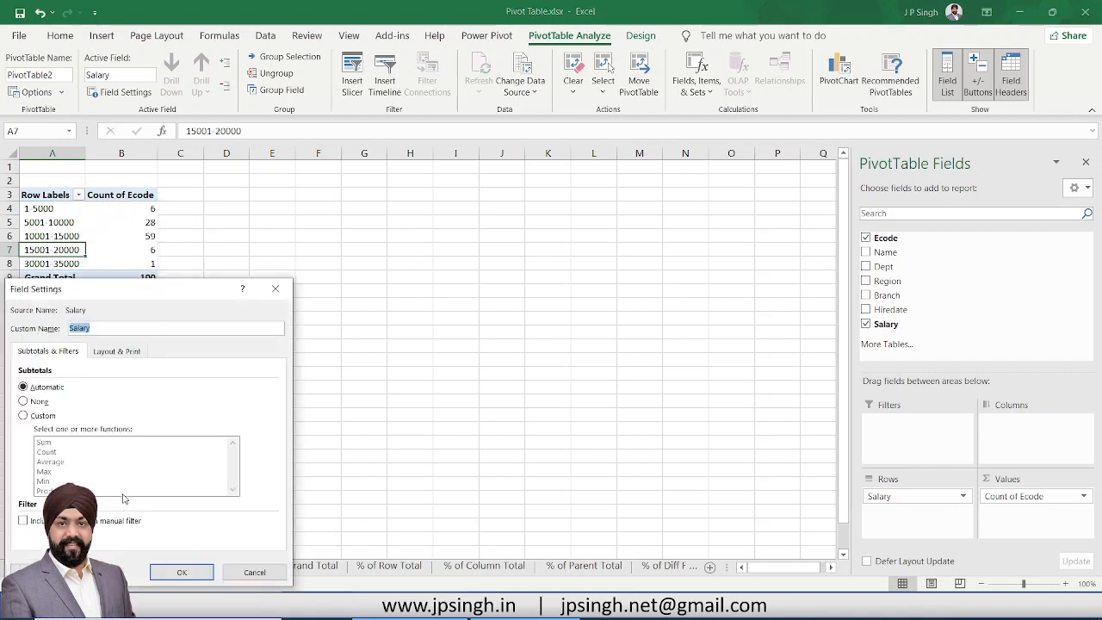
{"action": "left_click", "coordinate": [117, 355]}
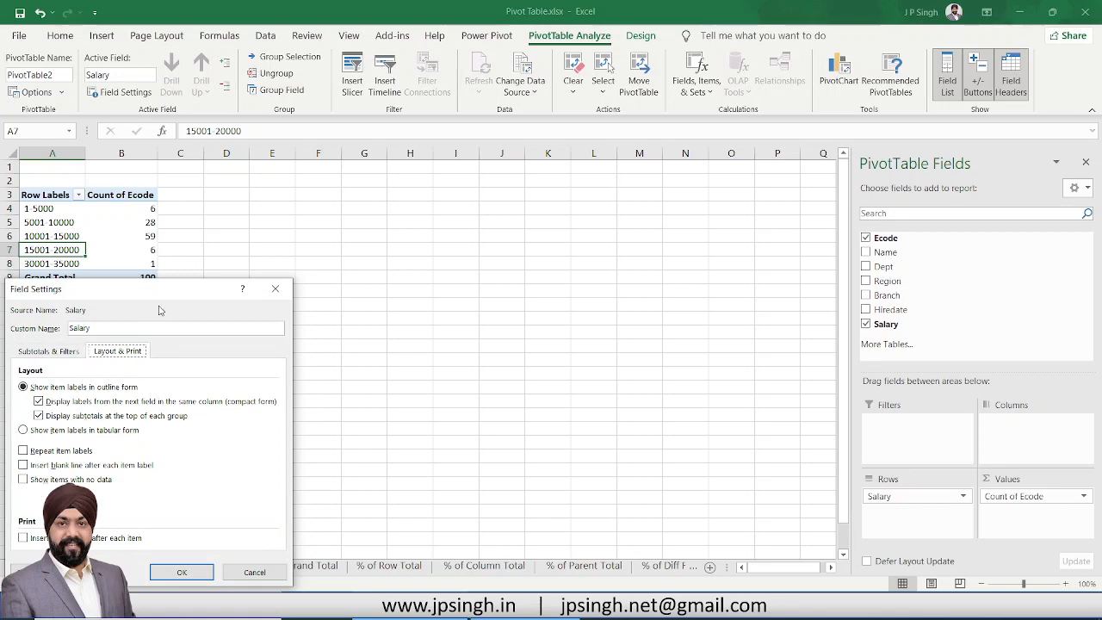
{"action": "left_click_drag", "start_coordinate": [174, 289], "coordinate": [269, 154]}
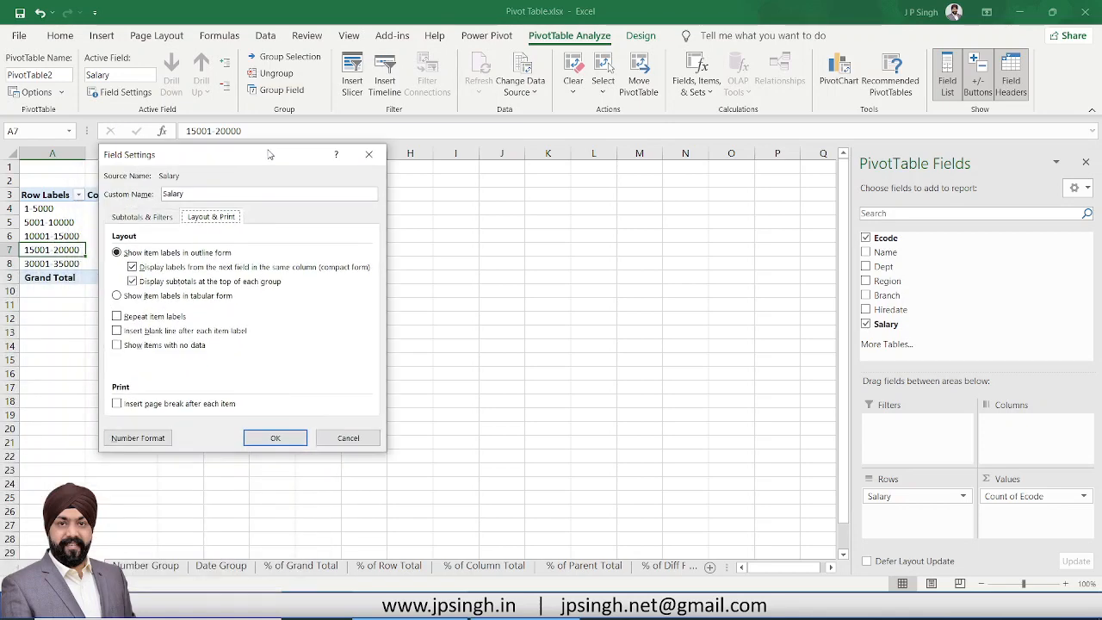
{"action": "left_click", "coordinate": [118, 346]}
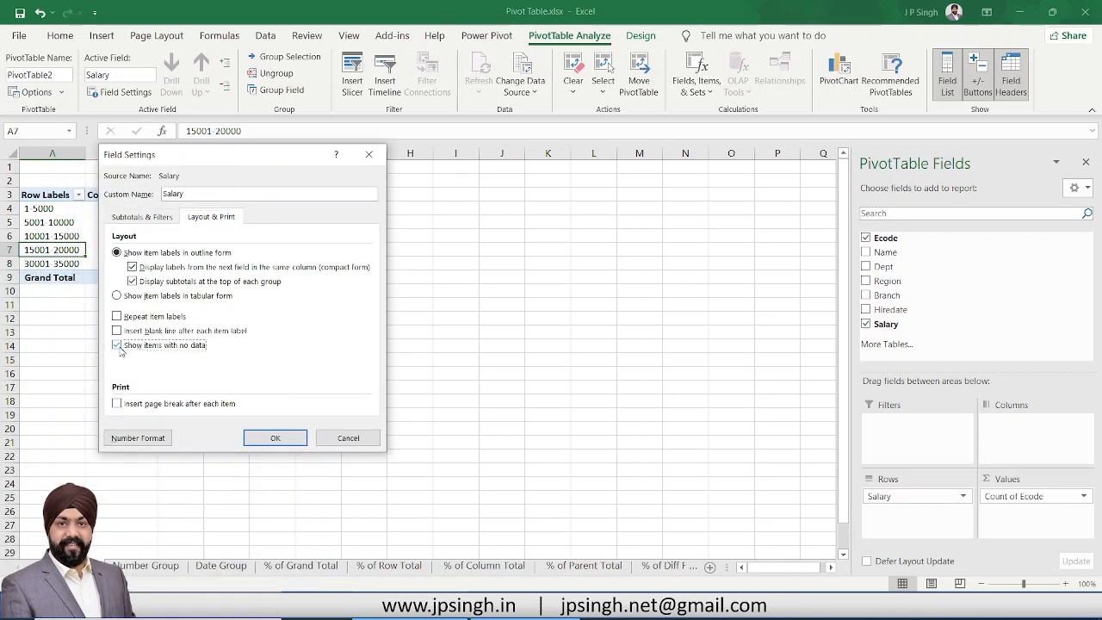
{"action": "left_click", "coordinate": [275, 440]}
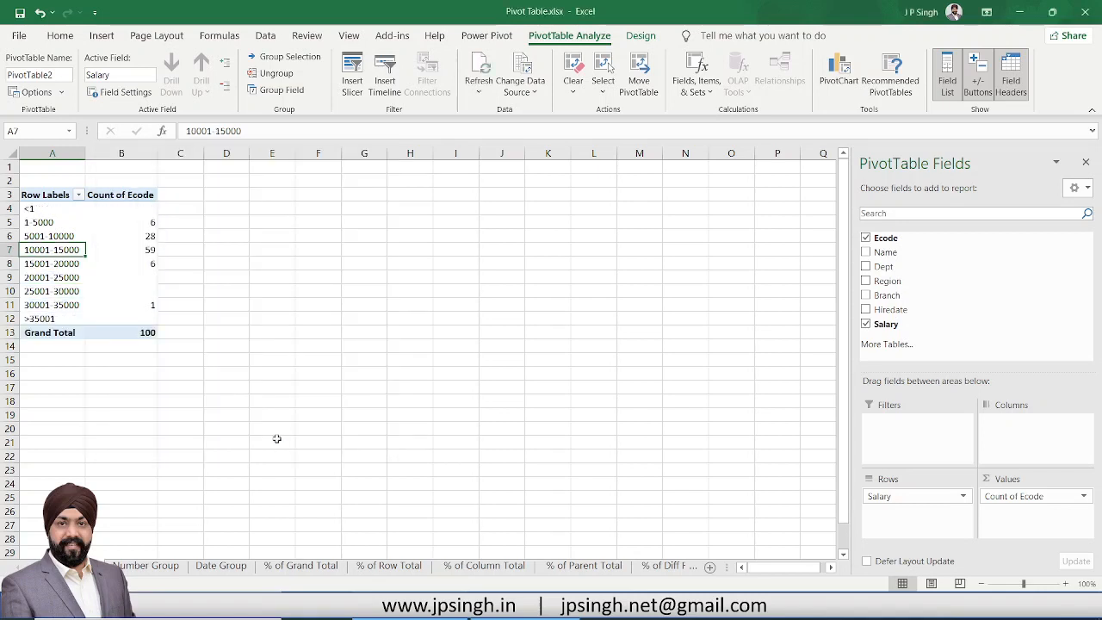
Set the PivotTable options to show 0 for empty cells
{"action": "right_click", "coordinate": [152, 279]}
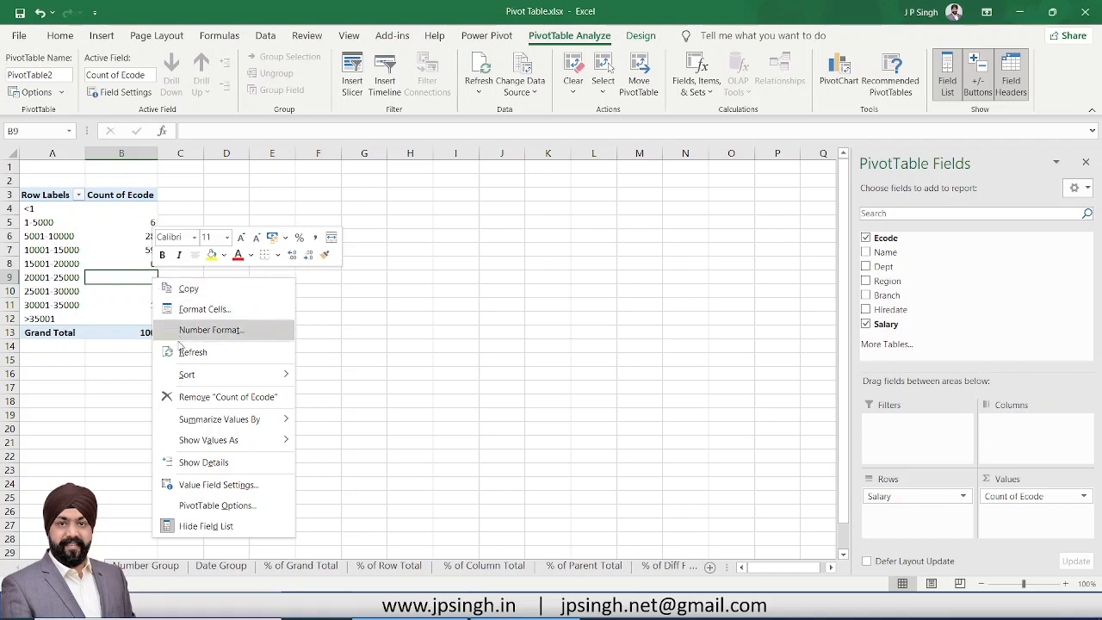
{"action": "left_click", "coordinate": [217, 506]}
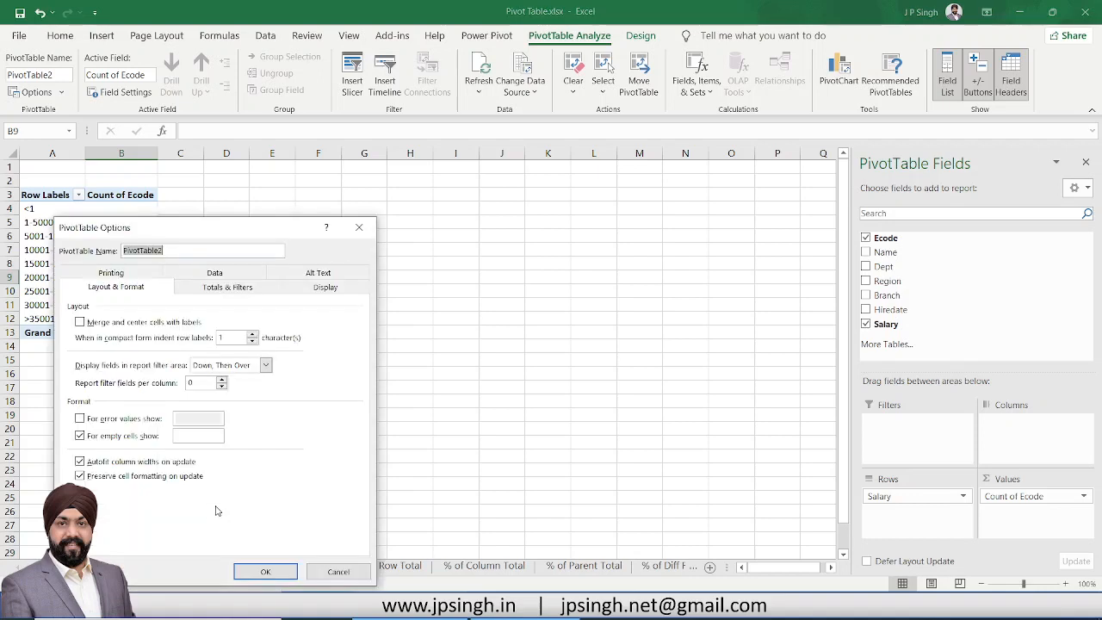
{"action": "left_click", "coordinate": [191, 437]}
{"action": "type", "text": "0"}
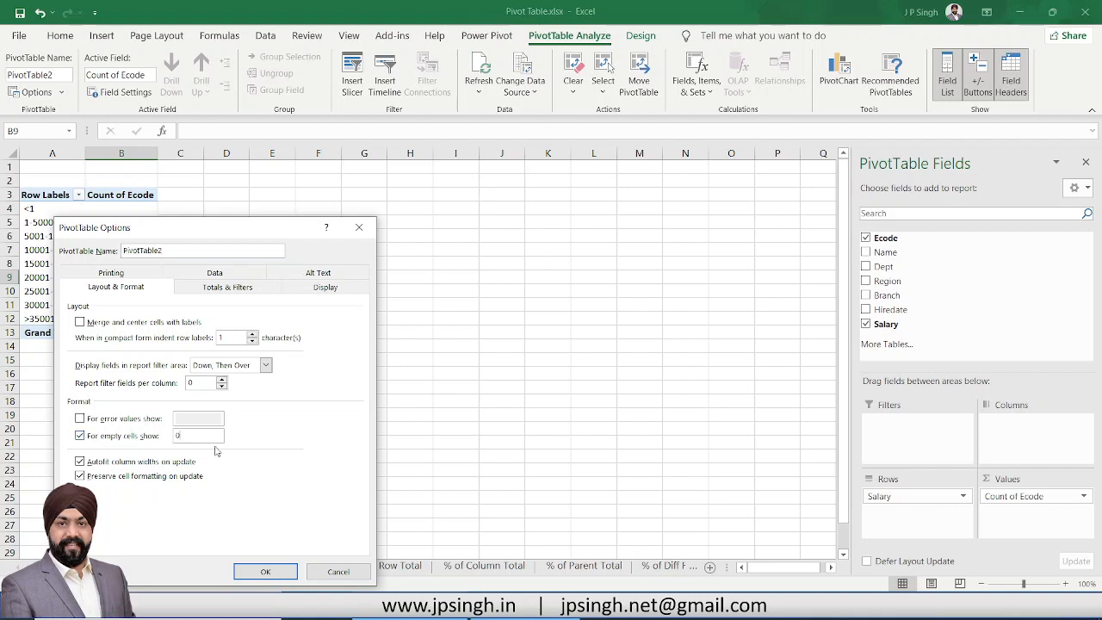
{"action": "left_click", "coordinate": [265, 573]}
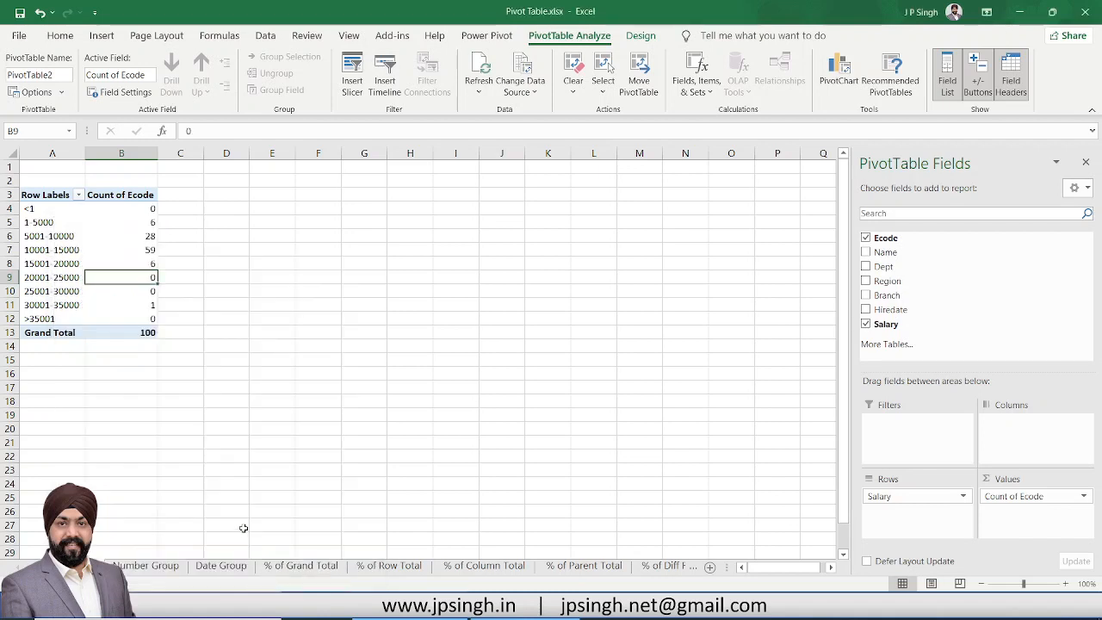
Filter the row labels to exclude the <1 and >35001 groups
{"action": "left_click", "coordinate": [79, 197]}
{"action": "left_click", "coordinate": [38, 361]}
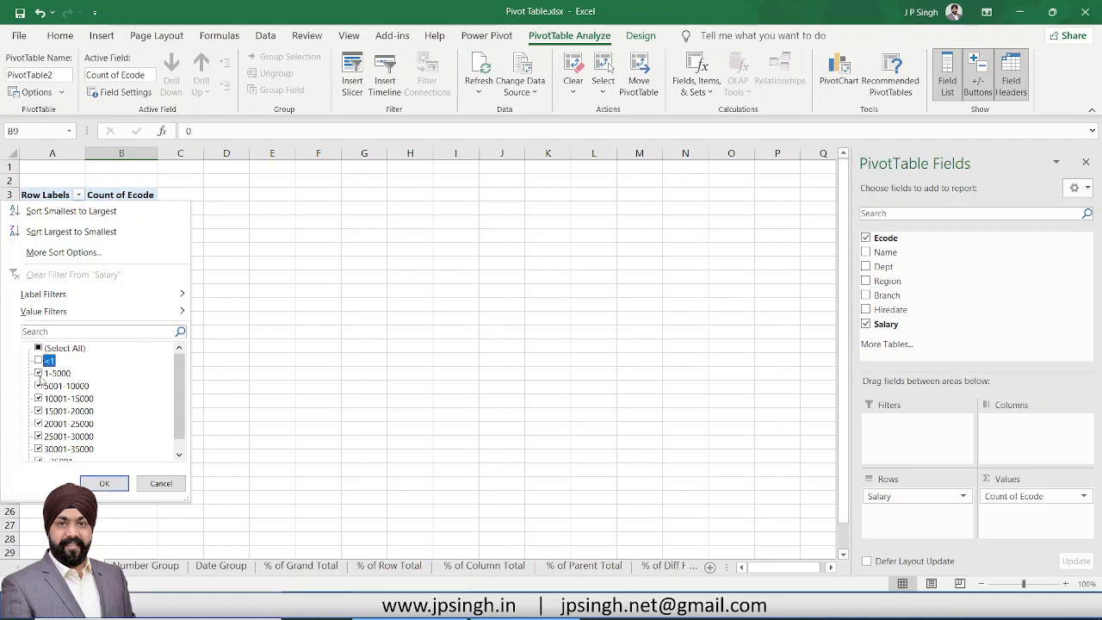
{"action": "scroll", "coordinate": [42, 400], "scroll_direction": "down", "scroll_amount": 1}
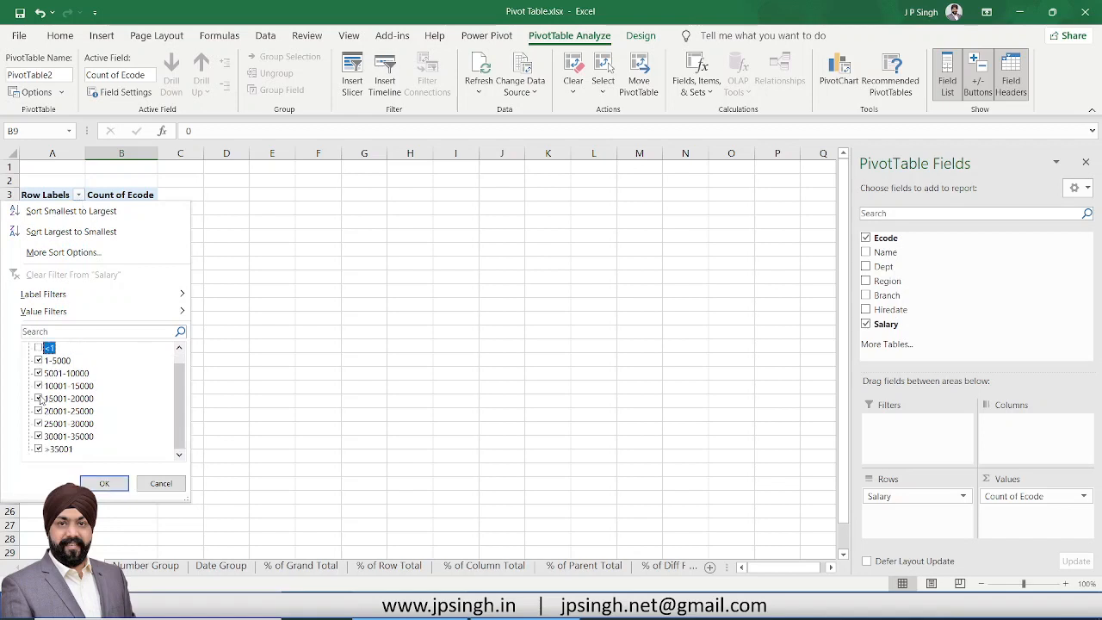
{"action": "left_click", "coordinate": [39, 449]}
{"action": "left_click", "coordinate": [104, 484]}
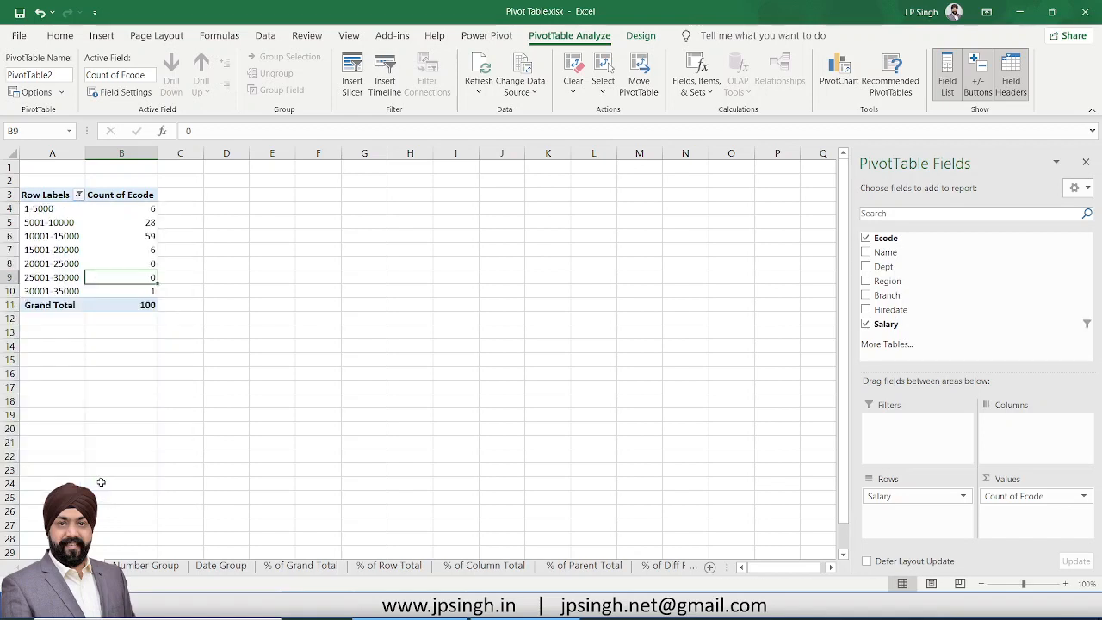